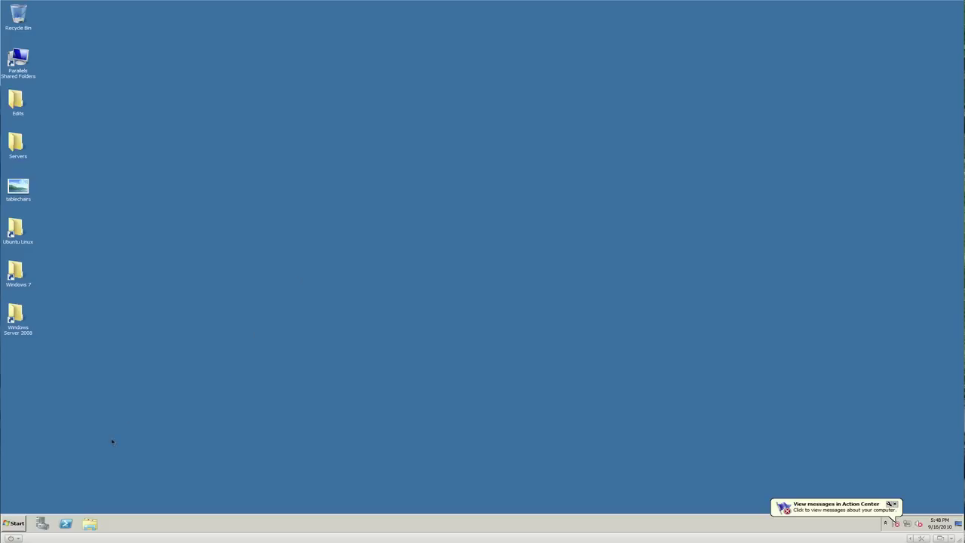
- Open the Windows Server 2008 Start menu
{"action": "left_click", "coordinate": [20, 525]}
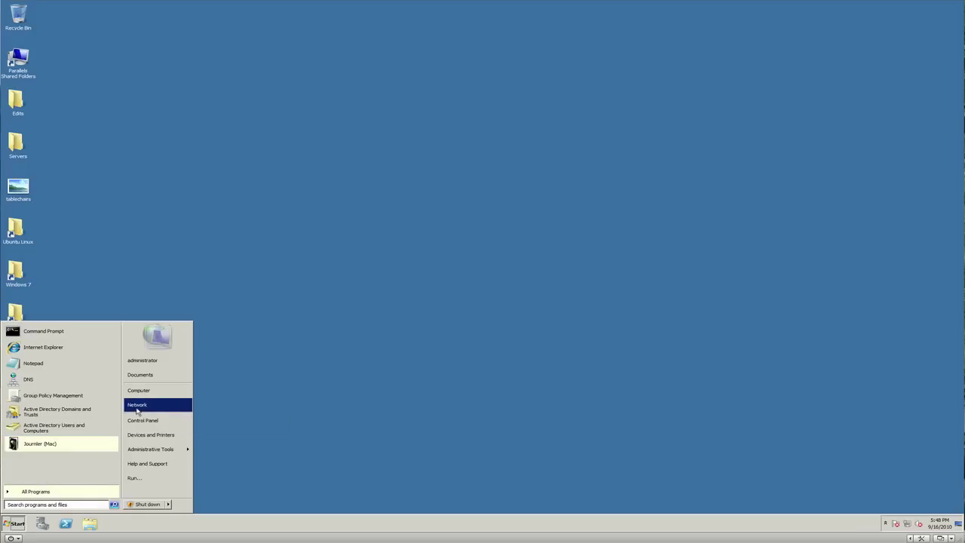
- Open the Local Area Connection adapter's Properties from Network Connections
{"action": "right_click", "coordinate": [138, 408]}
{"action": "key", "text": "Escape"}
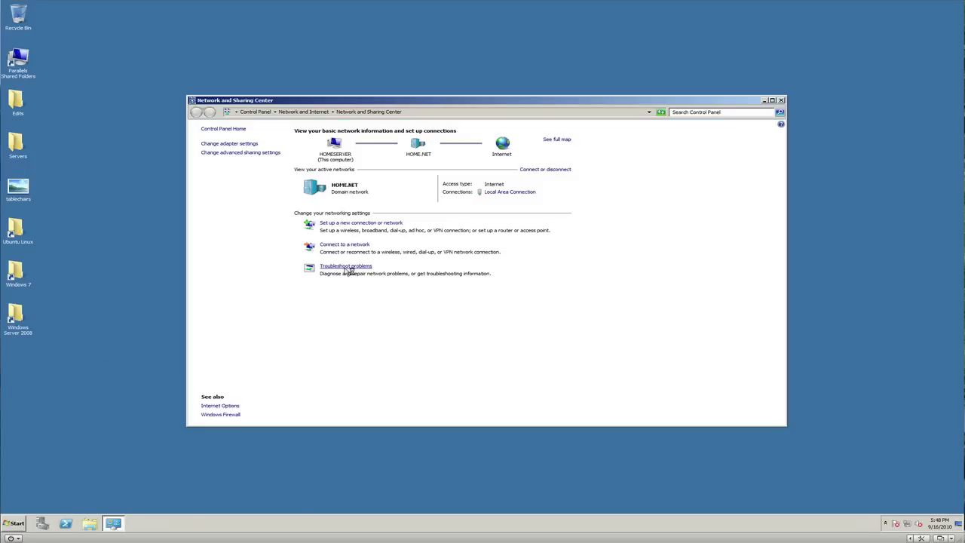
{"action": "left_click", "coordinate": [233, 144]}
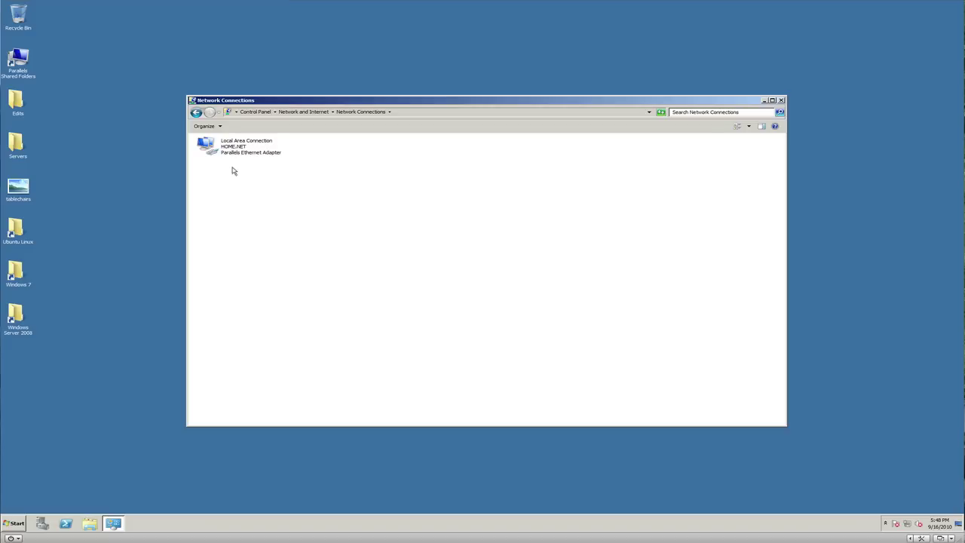
{"action": "left_click_drag", "start_coordinate": [308, 98], "coordinate": [296, 101]}
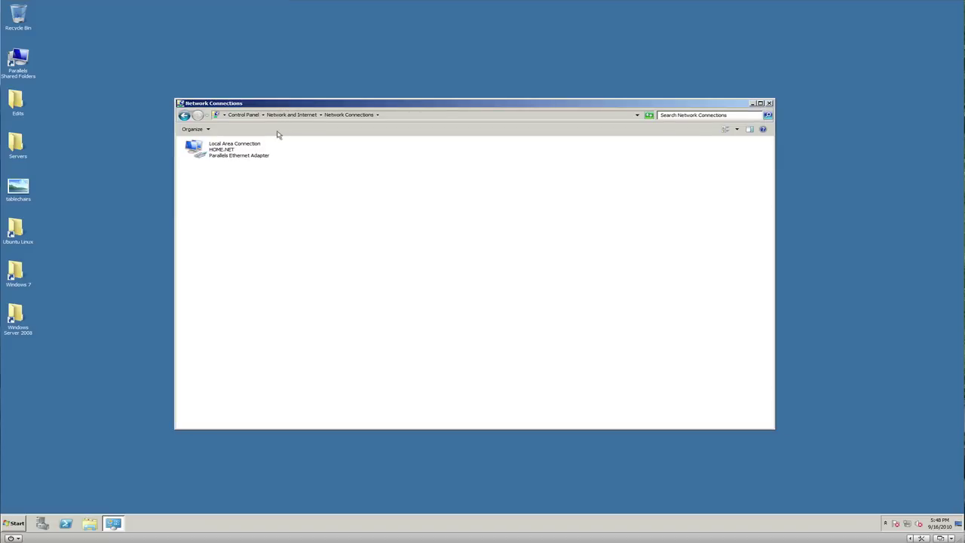
{"action": "left_click", "coordinate": [221, 154]}
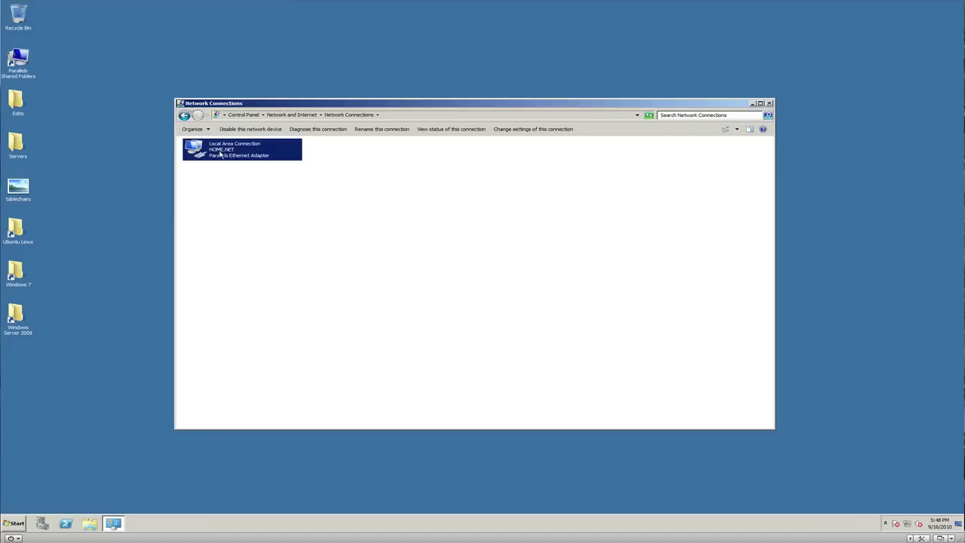
{"action": "right_click", "coordinate": [221, 154]}
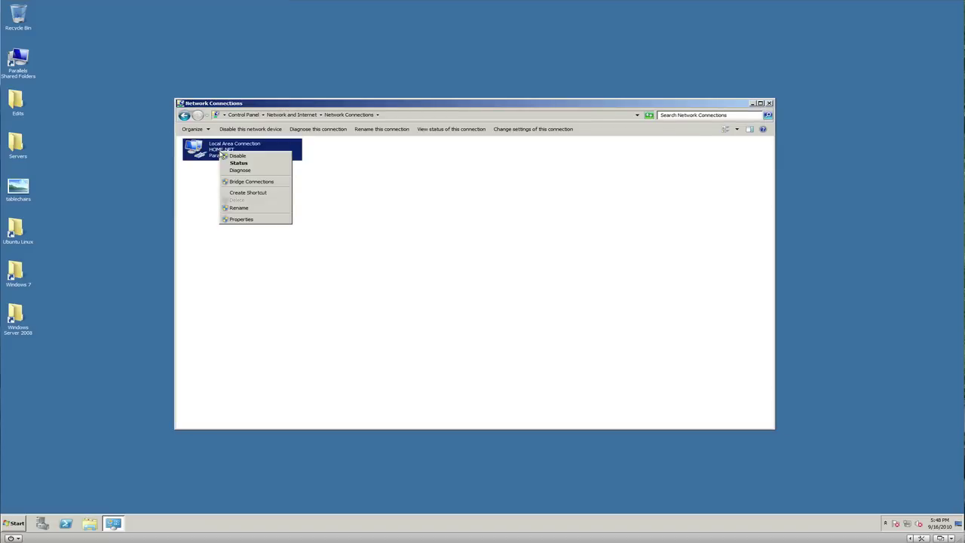
{"action": "left_click", "coordinate": [234, 218]}
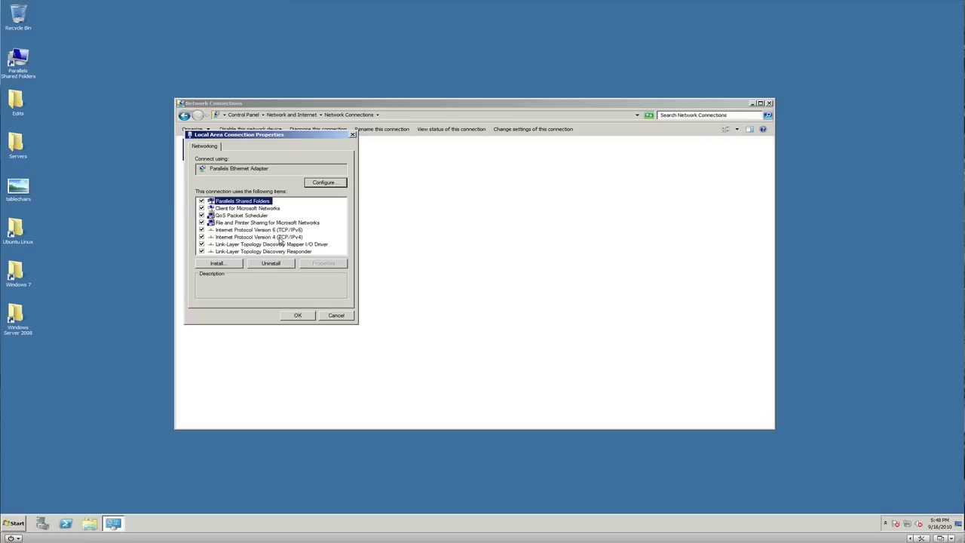
- Open the Internet Protocol Version 4 (TCP/IPv4) properties, showing preferred DNS server 127.0.0.1
{"action": "double_click", "coordinate": [252, 237]}
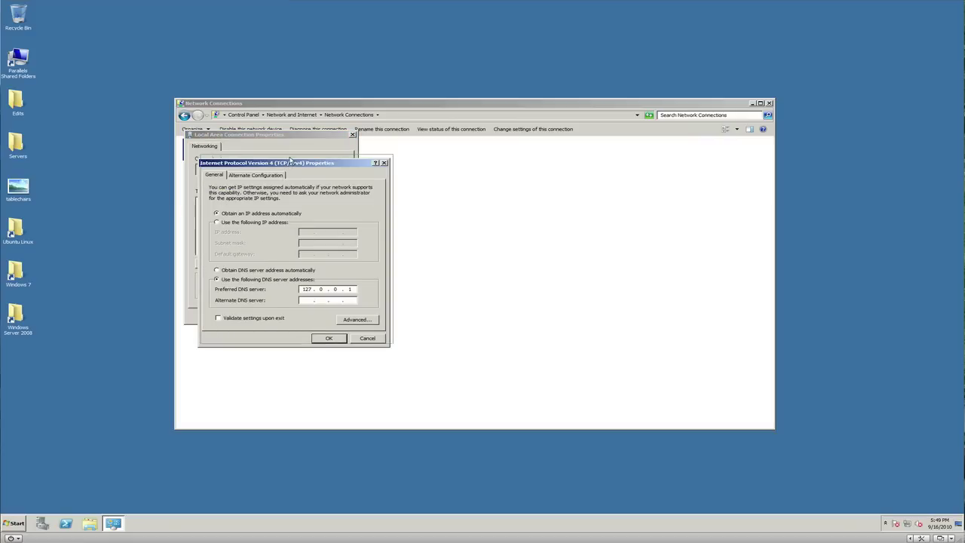
{"action": "left_click_drag", "start_coordinate": [288, 164], "coordinate": [292, 160]}
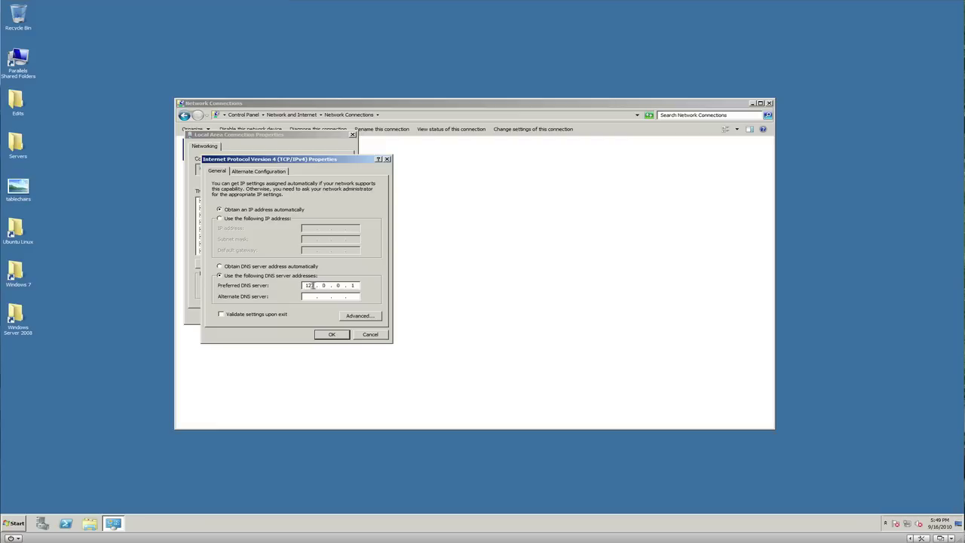
{"action": "left_click_drag", "start_coordinate": [316, 286], "coordinate": [294, 285]}
{"action": "left_click", "coordinate": [306, 297]}
- Review the IPv4 settings again, pointing out preferred DNS server 127.0.0.1
{"action": "double_click", "coordinate": [311, 286]}
{"action": "left_click", "coordinate": [368, 335]}
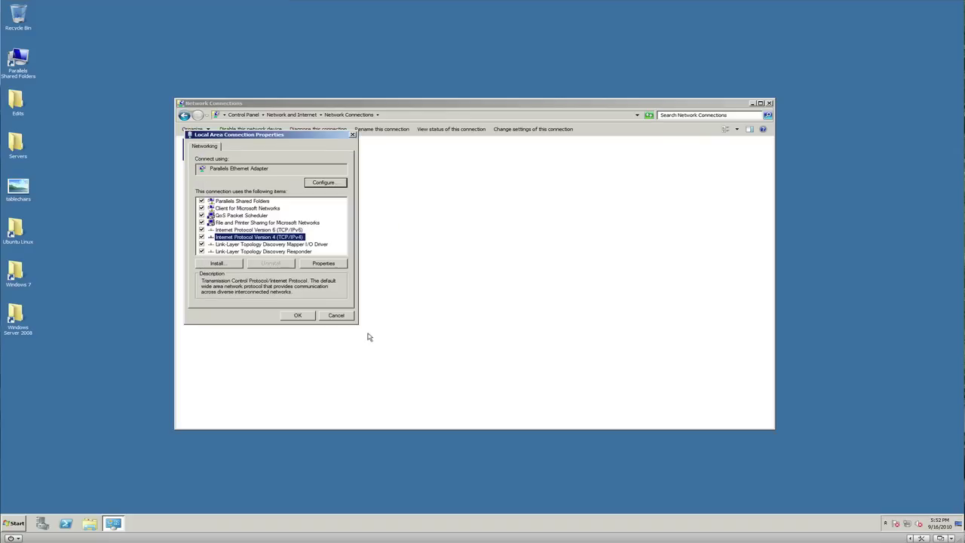
{"action": "double_click", "coordinate": [291, 238]}
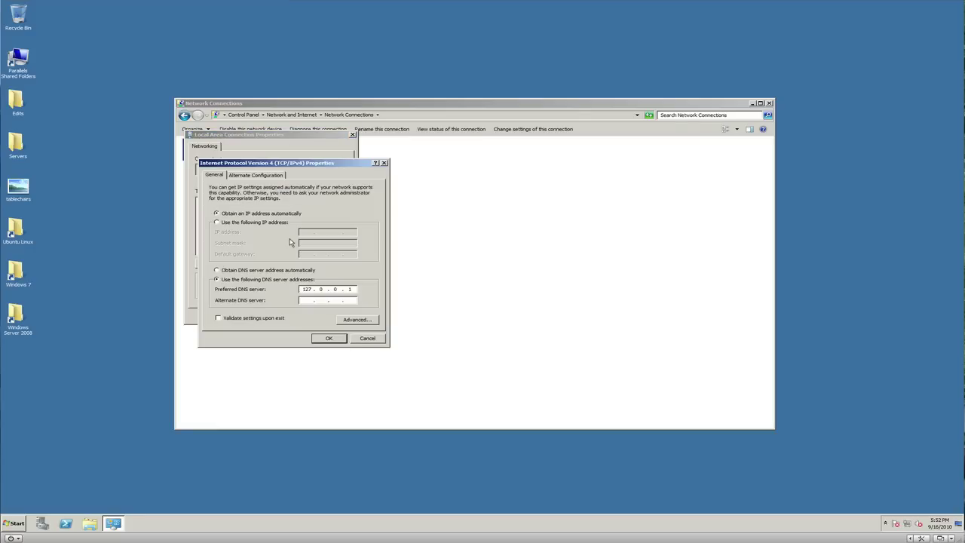
{"action": "double_click", "coordinate": [310, 289]}
- Accept the IPv4 settings, then close the adapter properties and Network Connections window
{"action": "left_click", "coordinate": [329, 337]}
{"action": "left_click", "coordinate": [337, 319]}
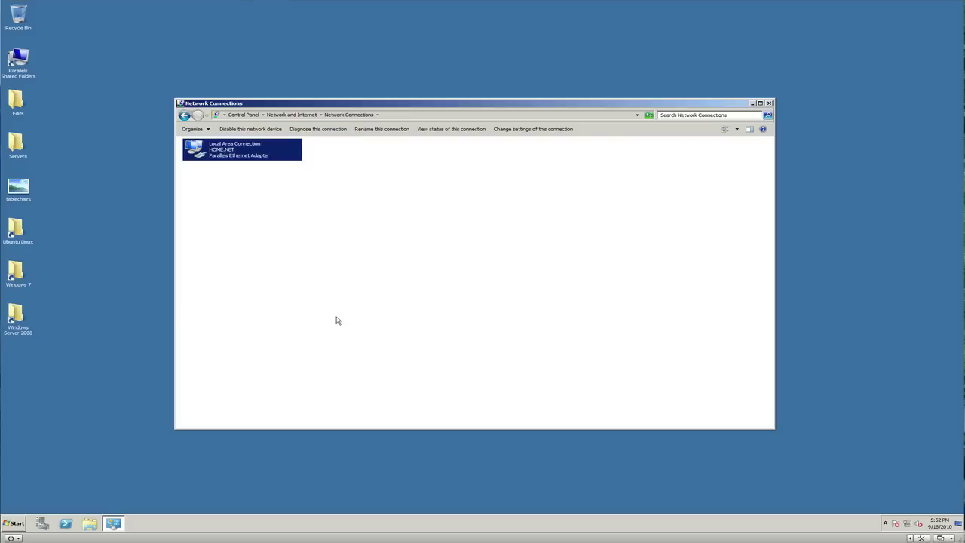
{"action": "left_click", "coordinate": [447, 227]}
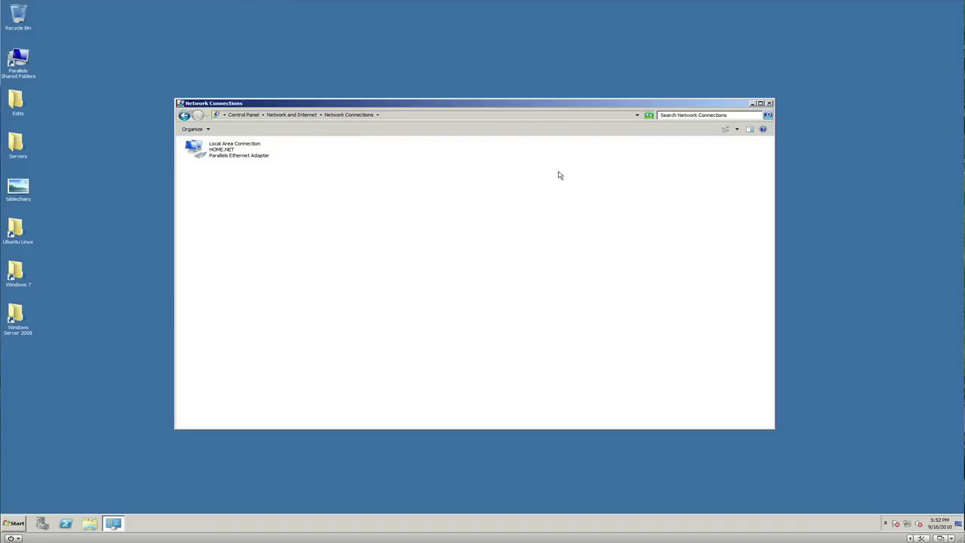
{"action": "left_click", "coordinate": [770, 103]}
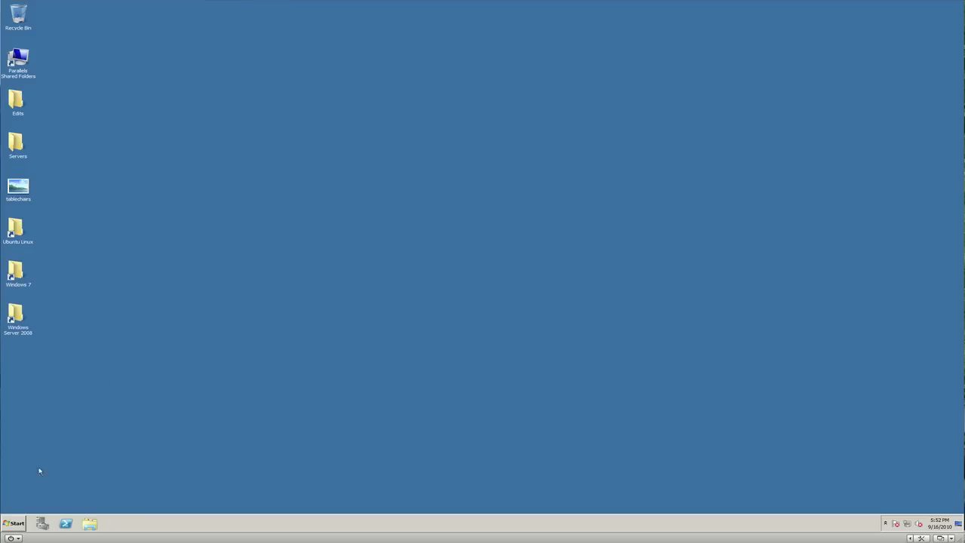
- Launch DNS Manager from the Start menu and expand the HOMESERVER node
{"action": "left_click", "coordinate": [15, 523]}
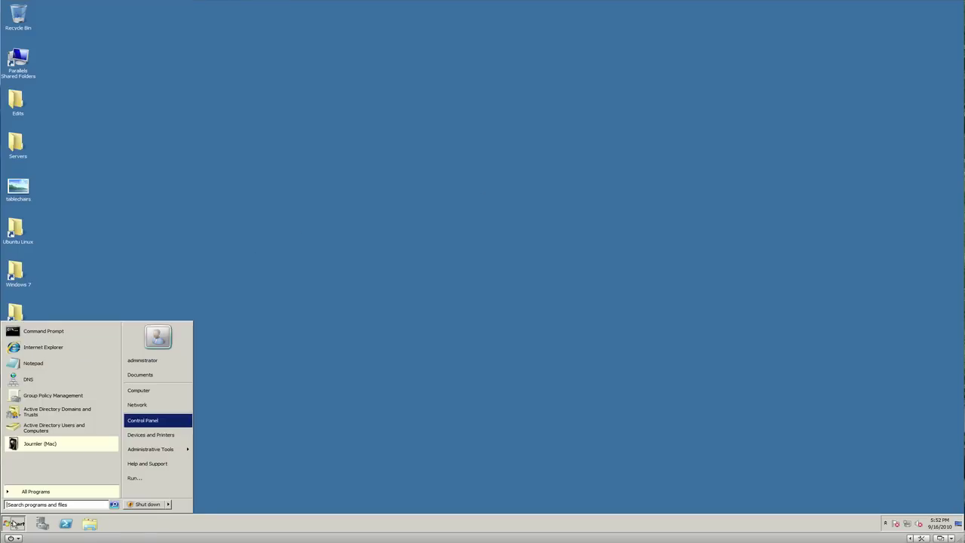
{"action": "left_click", "coordinate": [29, 379]}
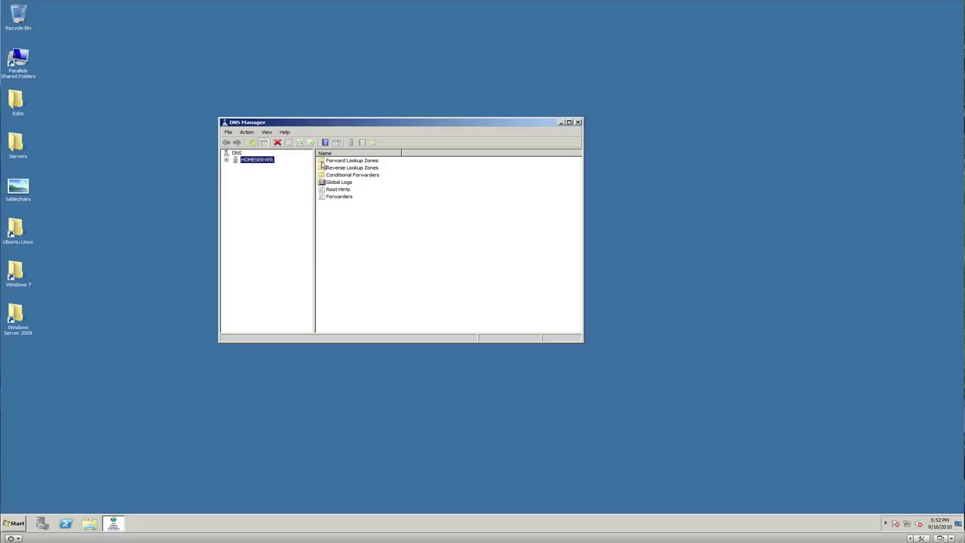
{"action": "left_click_drag", "start_coordinate": [370, 124], "coordinate": [386, 149]}
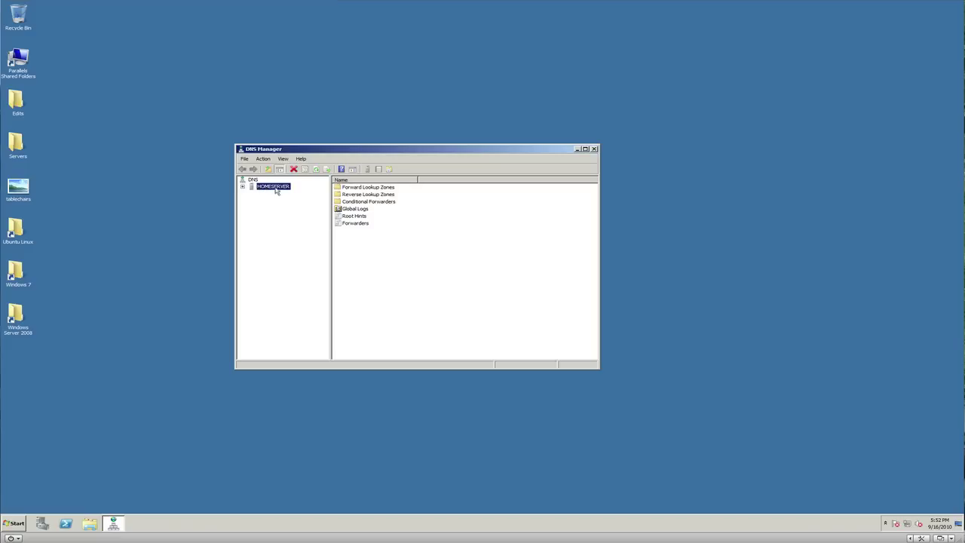
{"action": "left_click", "coordinate": [242, 187]}
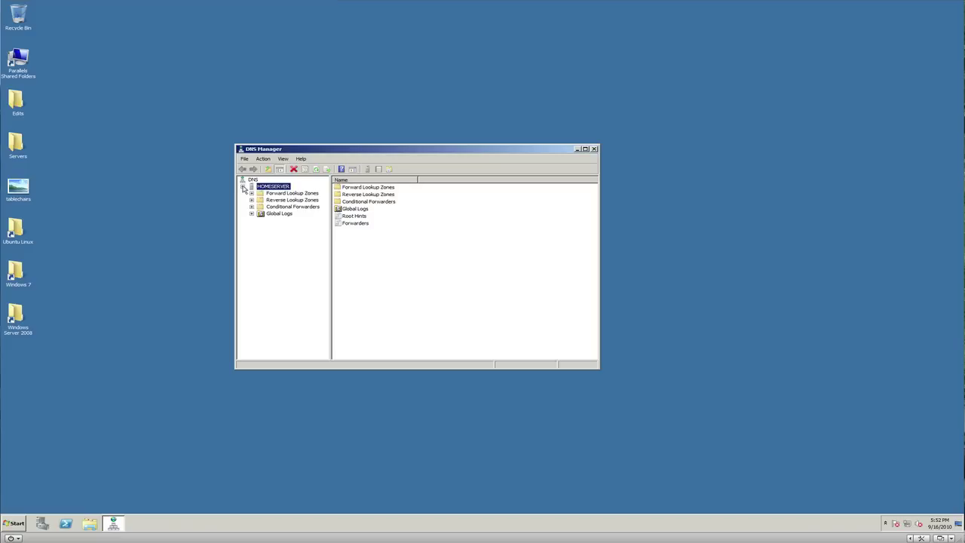
- View Reverse Lookup Zones, then expand Forward Lookup Zones to list _msdcs.HOME.NET and HOME.NET
{"action": "left_click", "coordinate": [279, 202]}
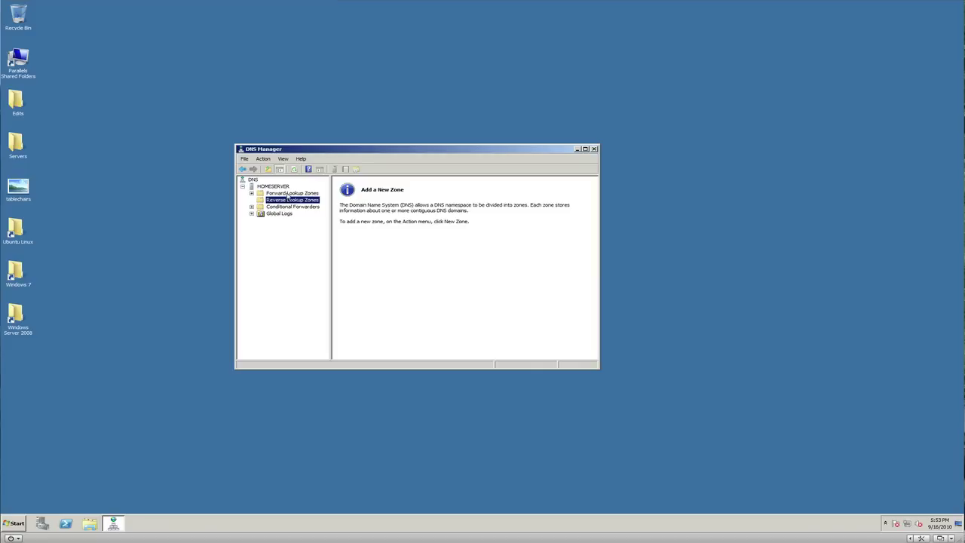
{"action": "left_click", "coordinate": [252, 193]}
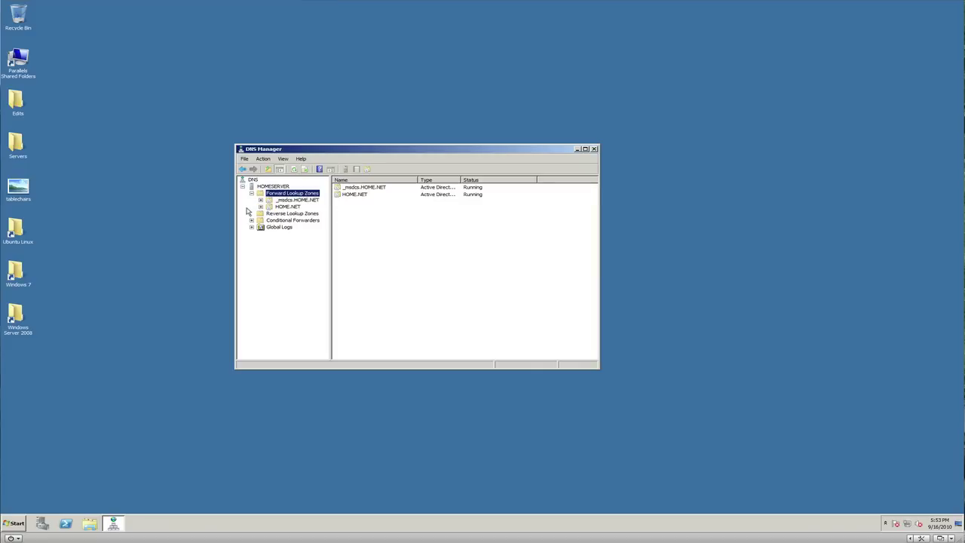
{"action": "left_click", "coordinate": [287, 208]}
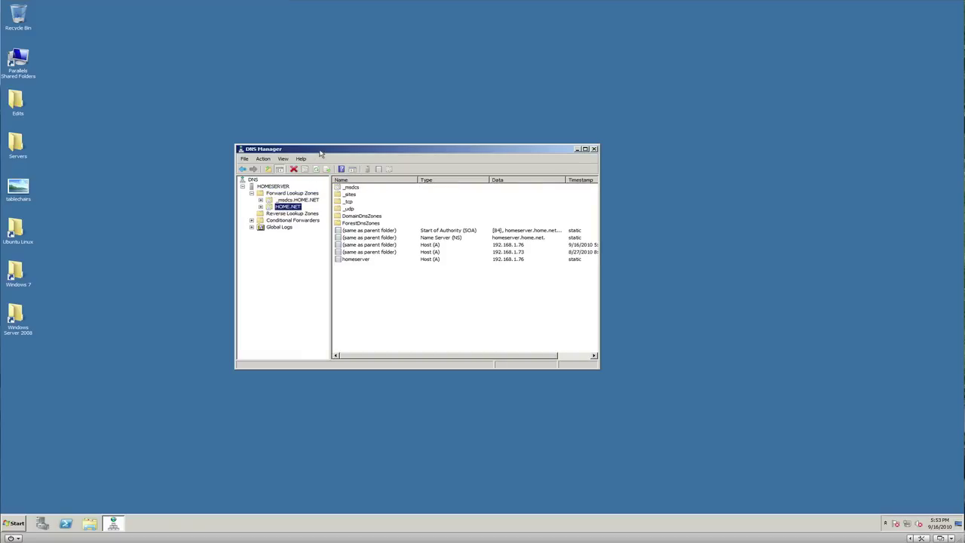
{"action": "left_click_drag", "start_coordinate": [322, 150], "coordinate": [279, 116]}
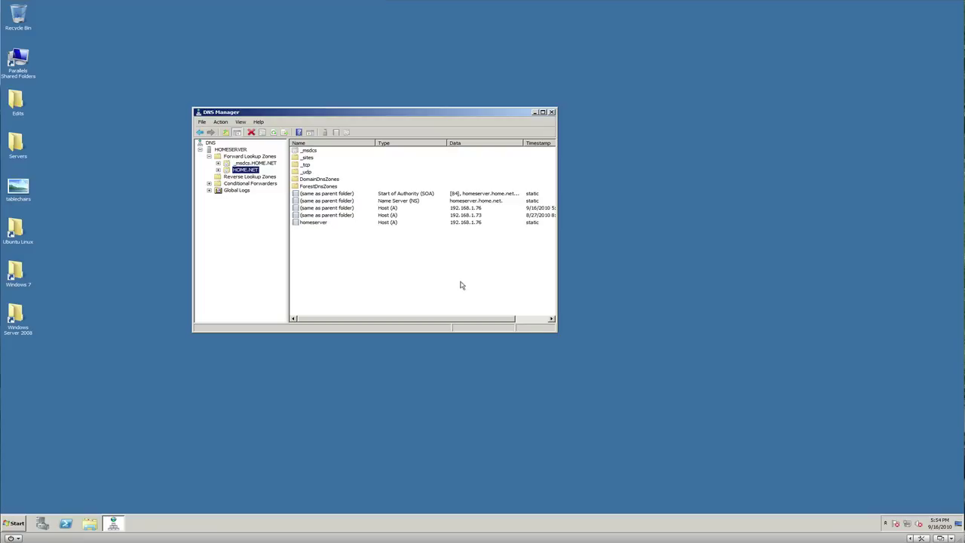
{"action": "left_click_drag", "start_coordinate": [556, 333], "coordinate": [644, 423]}
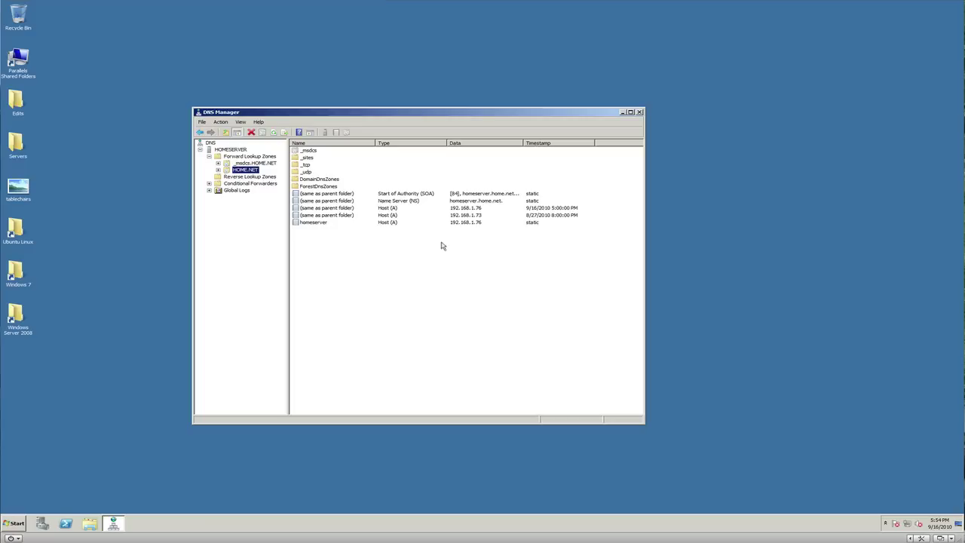
{"action": "left_click_drag", "start_coordinate": [370, 107], "coordinate": [342, 95]}
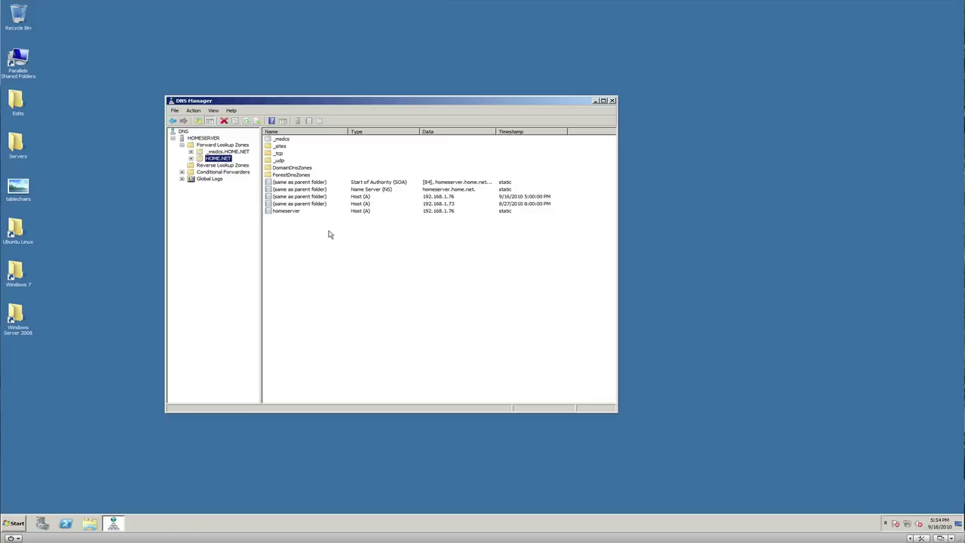
{"action": "left_click", "coordinate": [296, 212]}
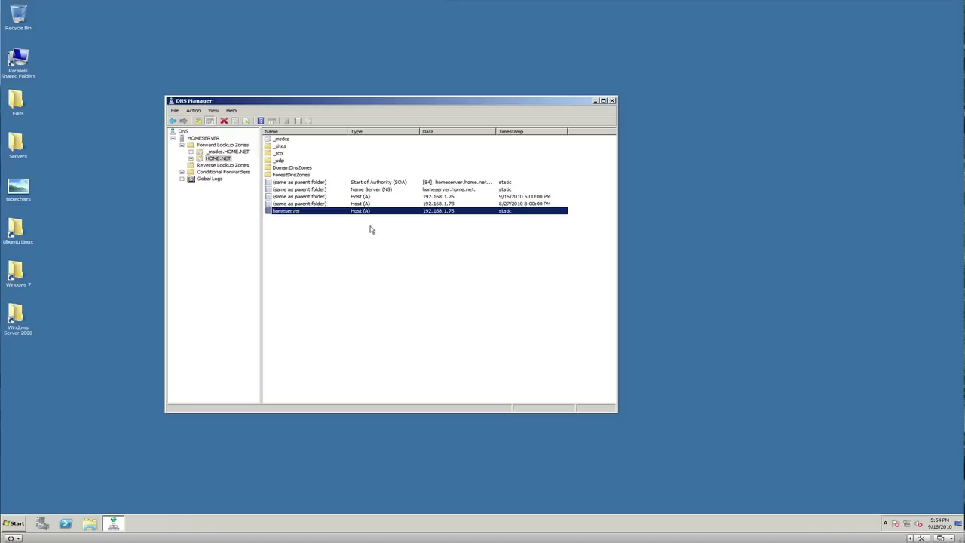
{"action": "left_click", "coordinate": [298, 261]}
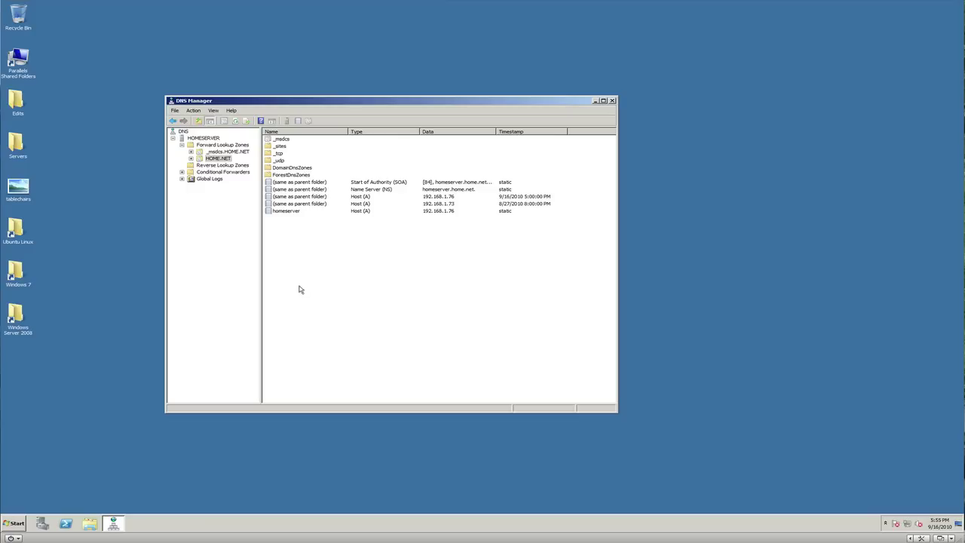
{"action": "left_click", "coordinate": [291, 213]}
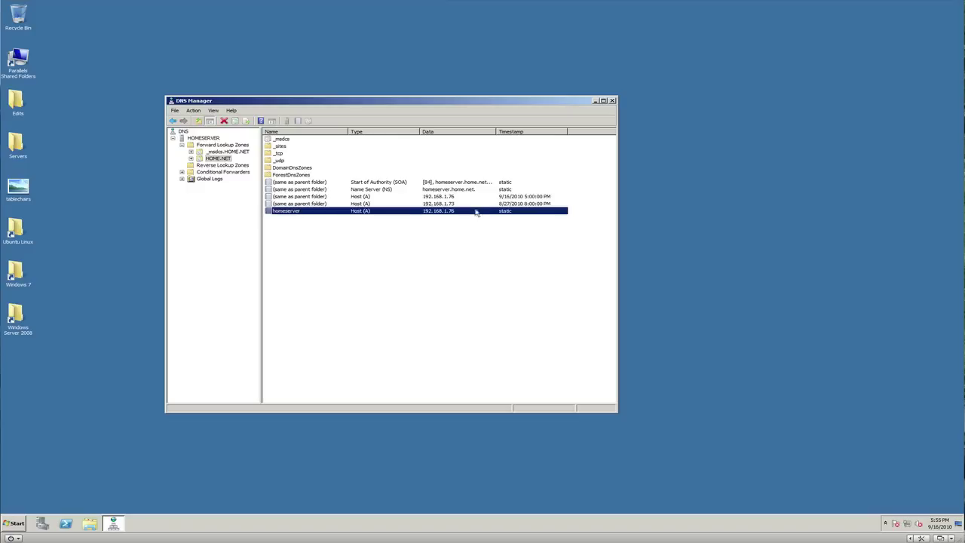
{"action": "left_click", "coordinate": [373, 269]}
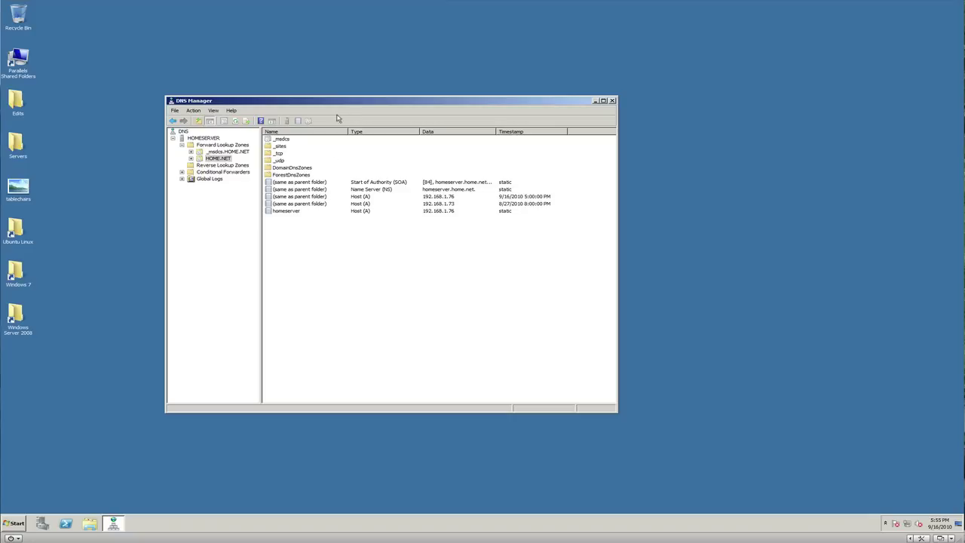
{"action": "left_click_drag", "start_coordinate": [341, 106], "coordinate": [342, 107]}
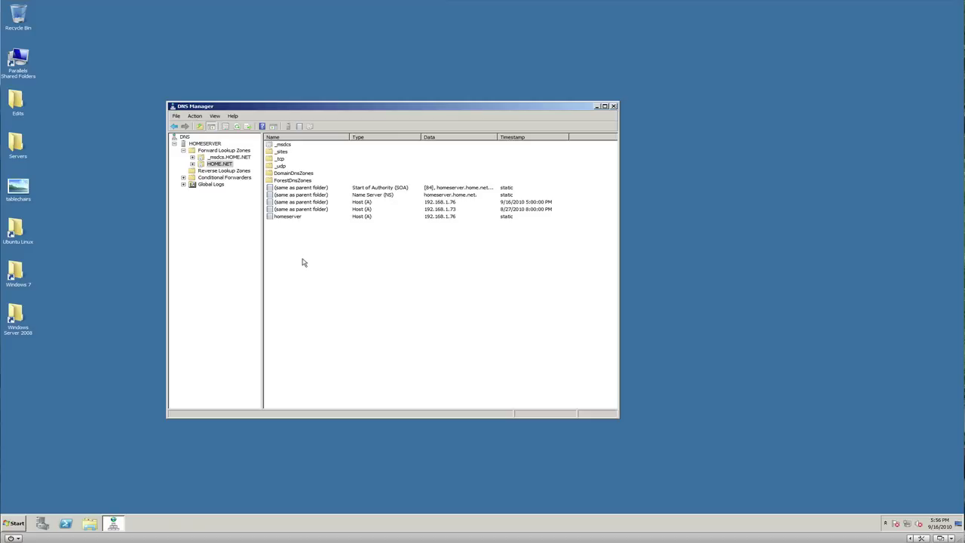
{"action": "left_click", "coordinate": [297, 217]}
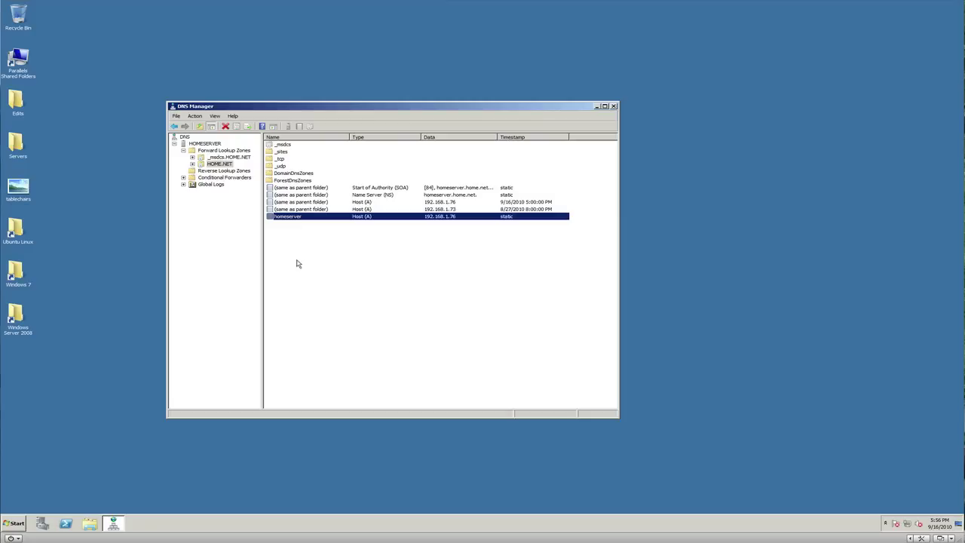
{"action": "left_click", "coordinate": [306, 257]}
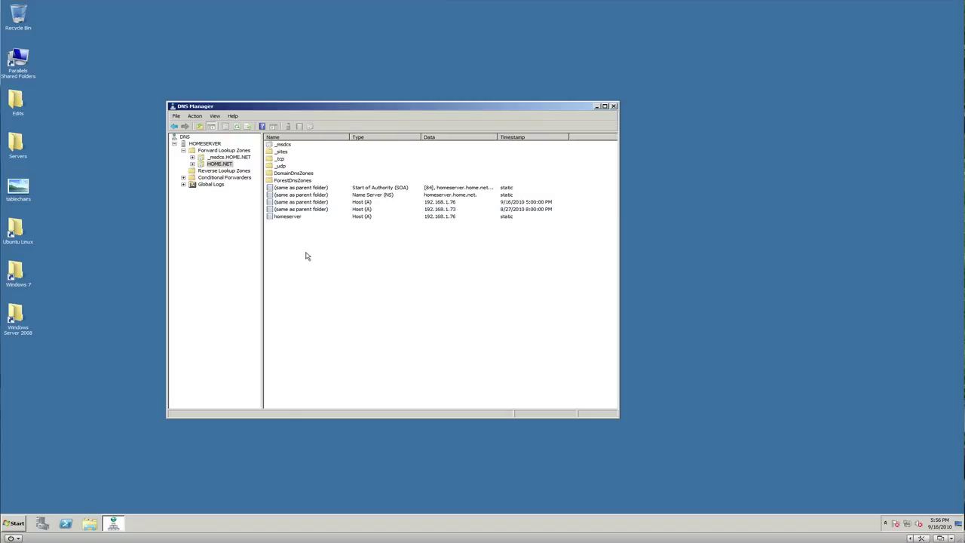
- Create host record 'nas' at 192.168.1.100 in HOME.NET with Create PTR ticked
{"action": "right_click", "coordinate": [306, 256]}
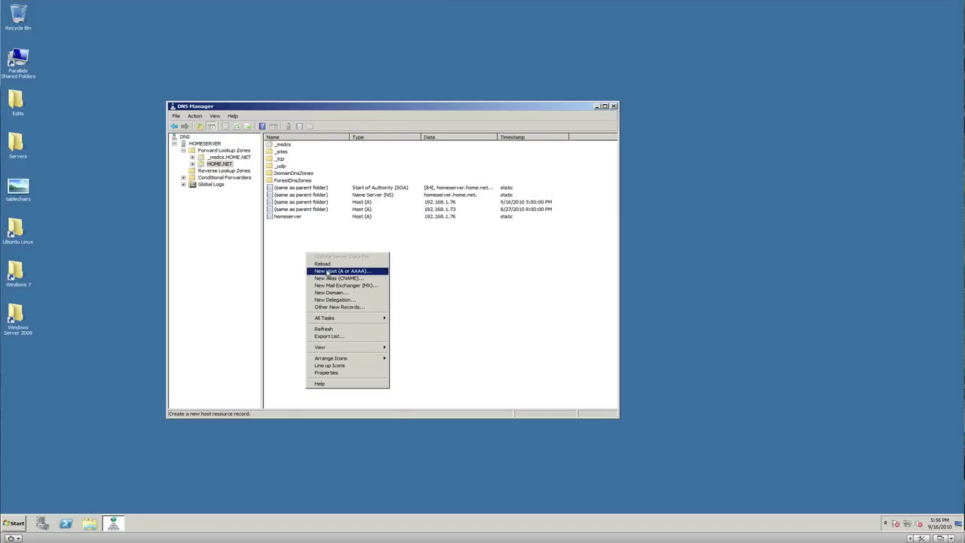
{"action": "left_click", "coordinate": [328, 273]}
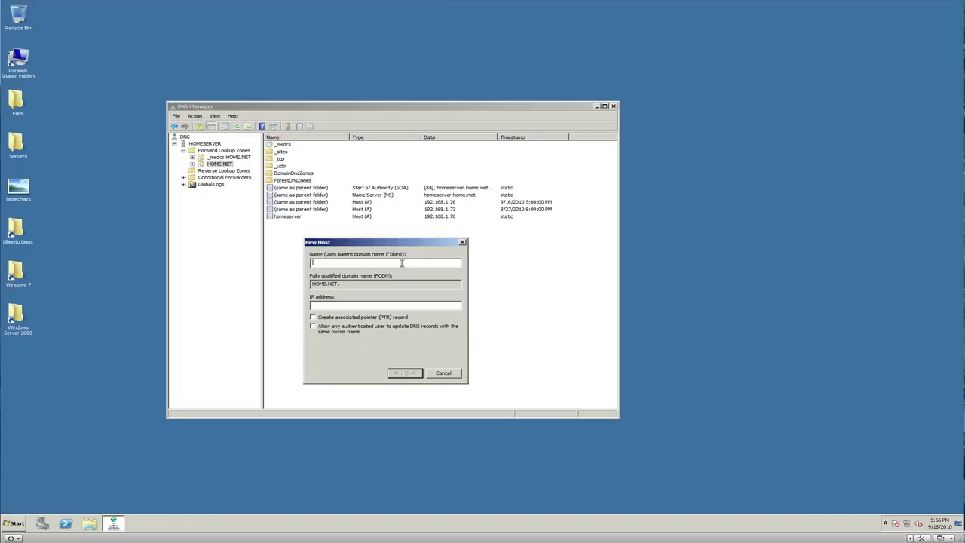
{"action": "type", "text": "nas"}
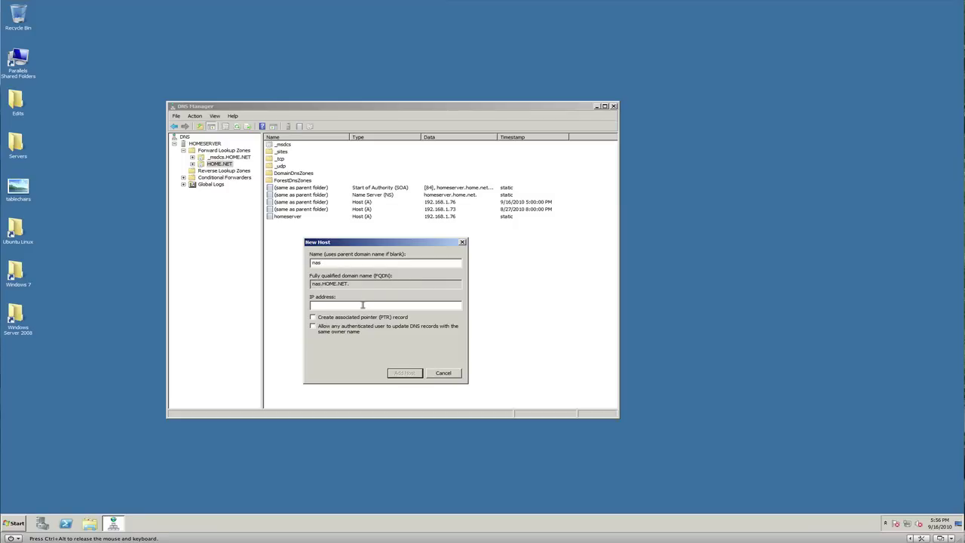
{"action": "type", "text": "192.1"}
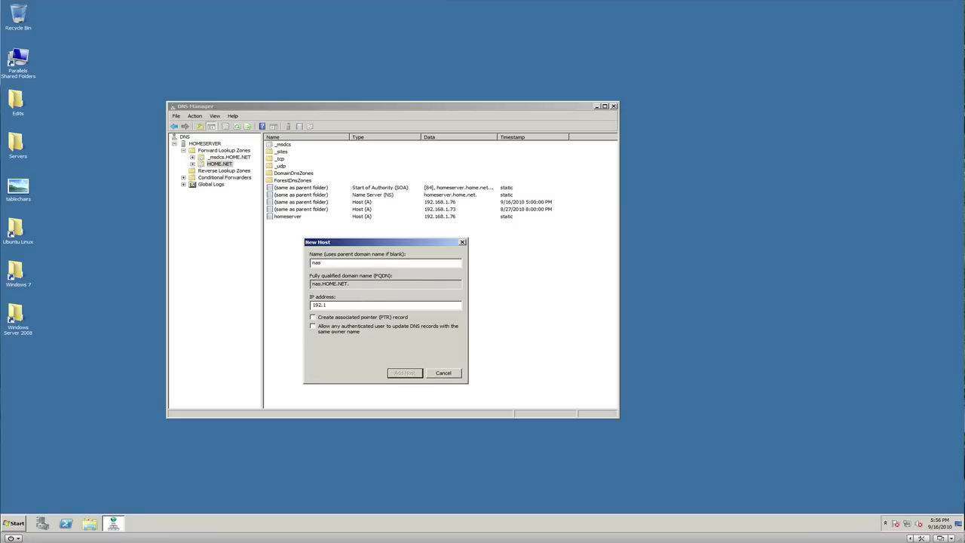
{"action": "type", "text": "68.1.100"}
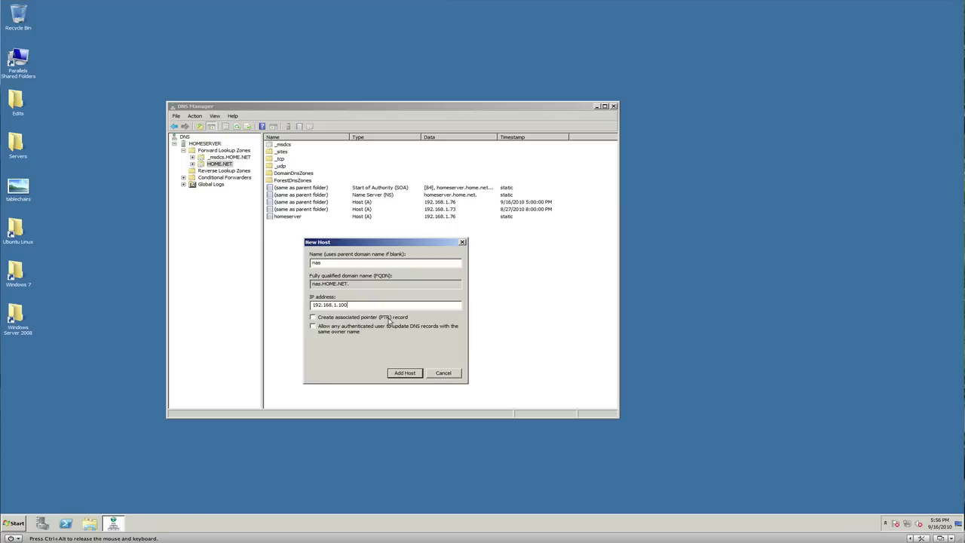
{"action": "left_click", "coordinate": [313, 318]}
{"action": "left_click", "coordinate": [402, 374]}
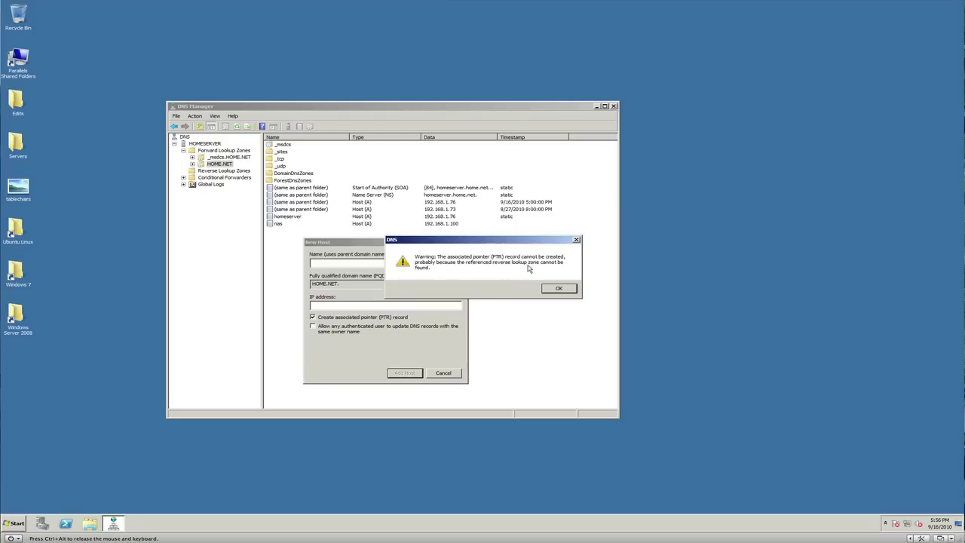
{"action": "left_click", "coordinate": [558, 290]}
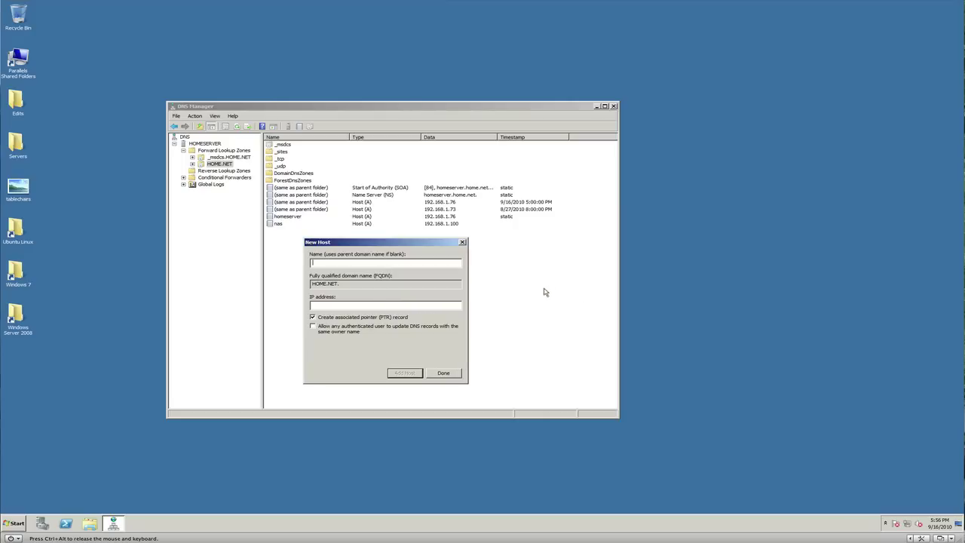
{"action": "left_click", "coordinate": [445, 373]}
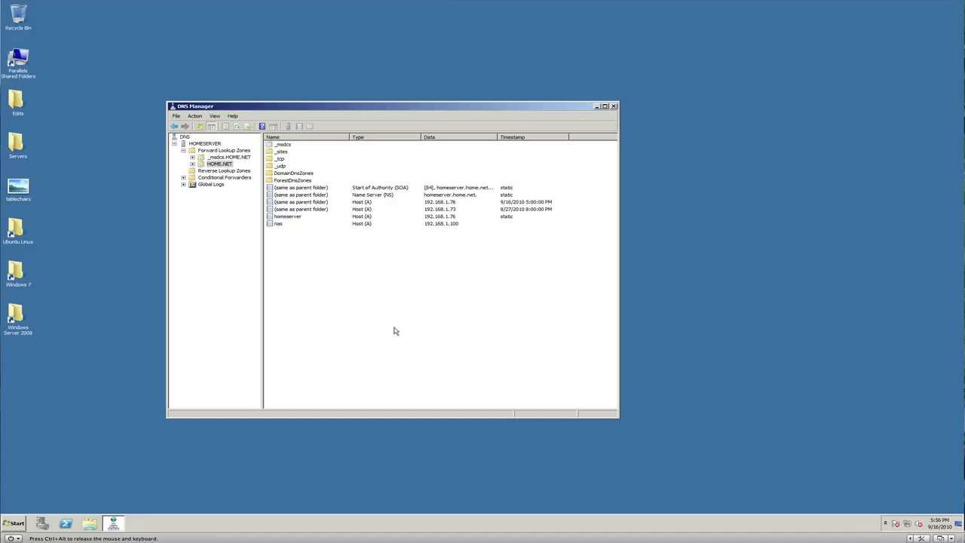
{"action": "left_click", "coordinate": [278, 224]}
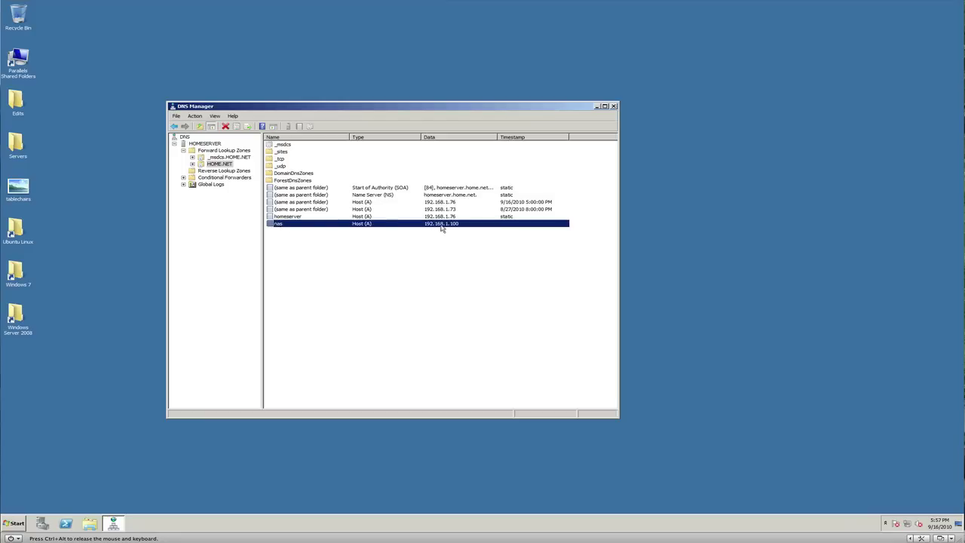
{"action": "left_click_drag", "start_coordinate": [400, 108], "coordinate": [567, 40]}
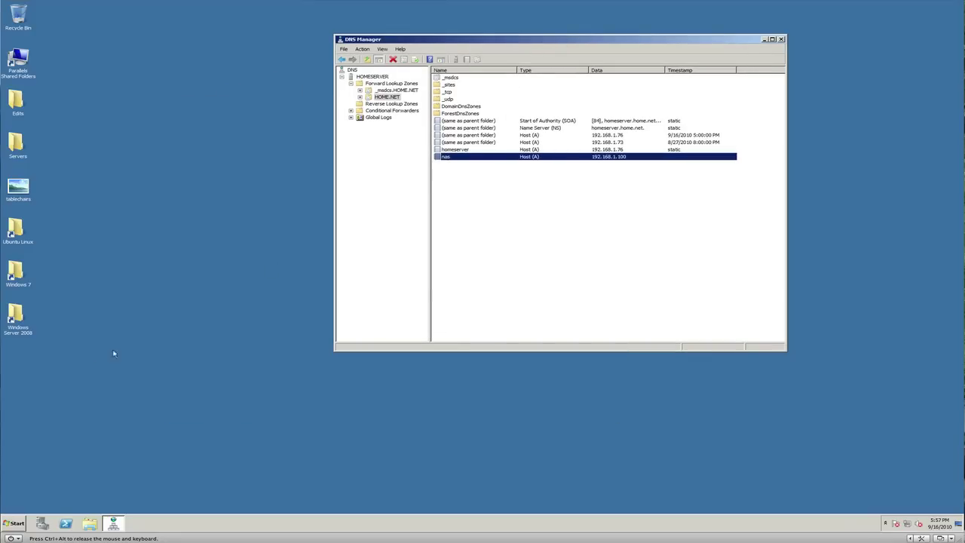
- Launch Command Prompt by searching 'cmd' in the Start menu
{"action": "left_click", "coordinate": [13, 522]}
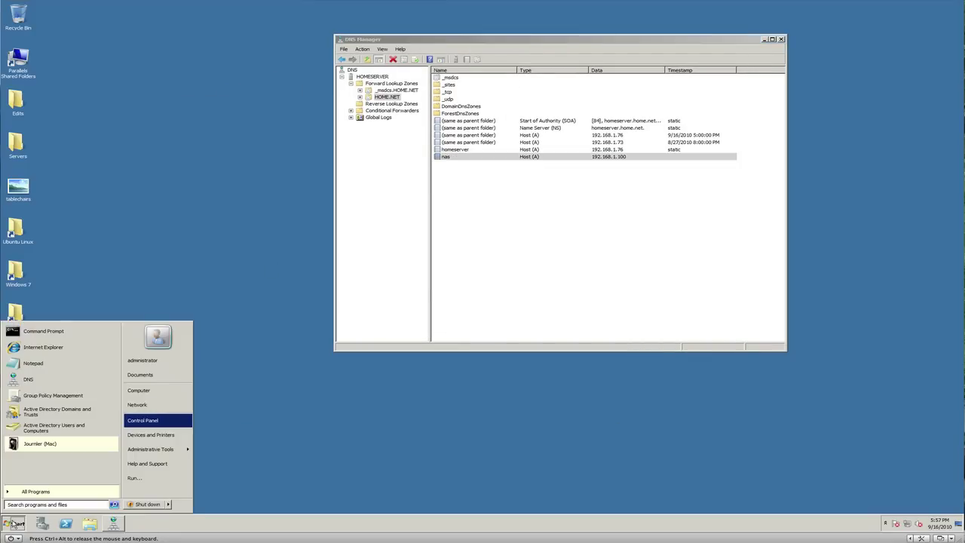
{"action": "type", "text": "cmd"}
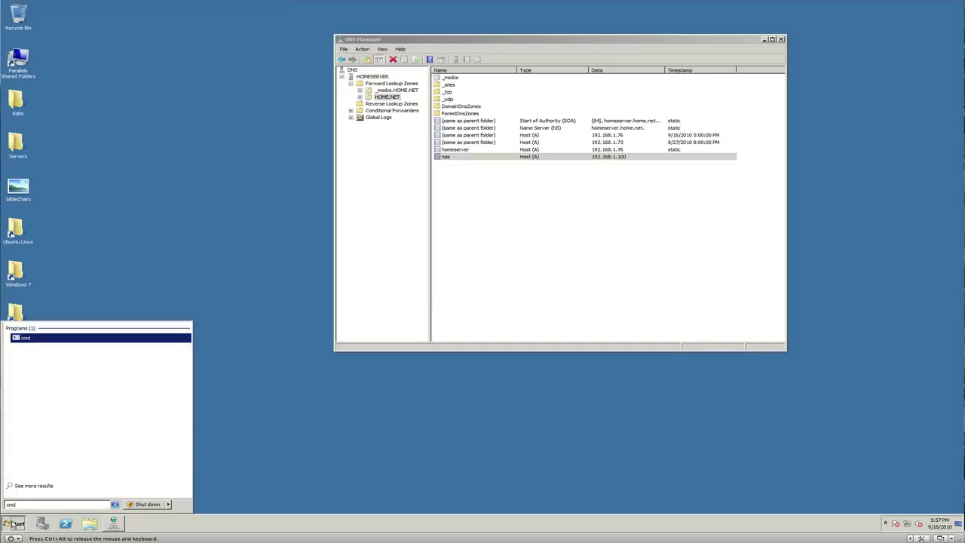
{"action": "key", "text": "Return"}
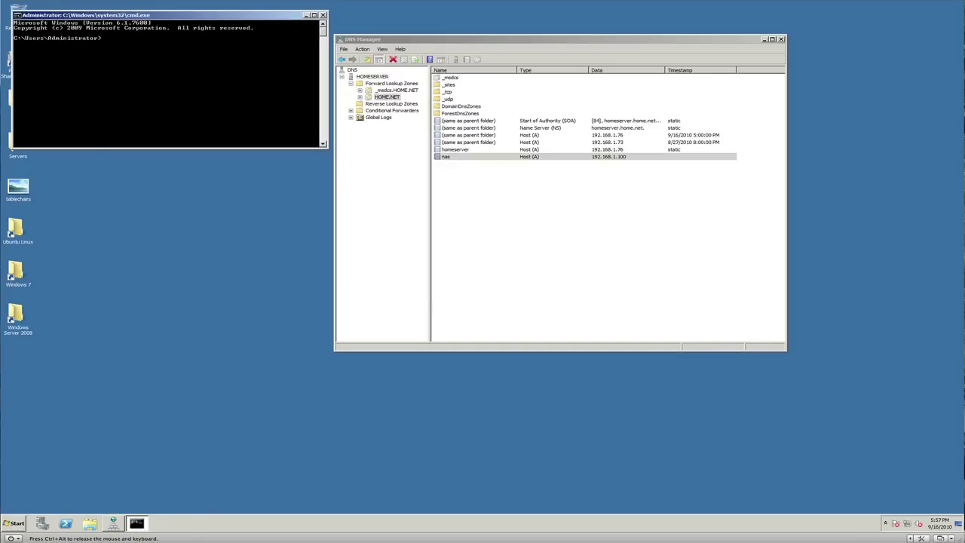
{"action": "left_click_drag", "start_coordinate": [155, 17], "coordinate": [316, 230]}
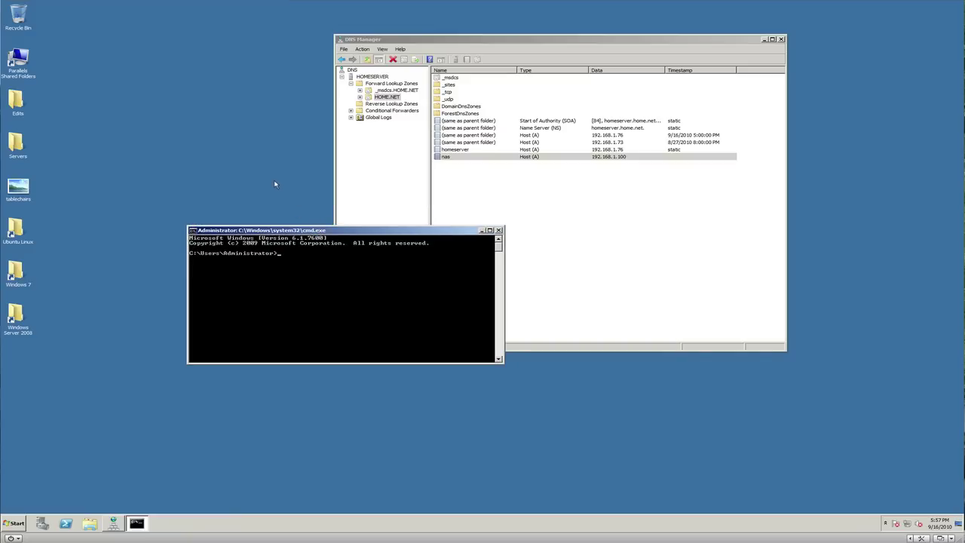
- Run 'tracert nas', which resolves nas.HOME.NET to 192.168.1.100
{"action": "type", "text": "tracert nas"}
{"action": "key", "text": "Return"}
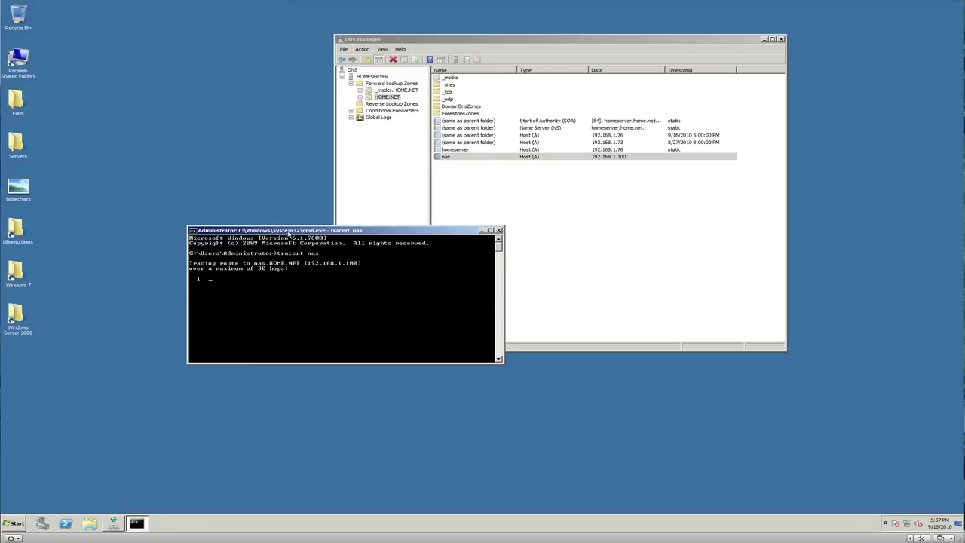
{"action": "left_click_drag", "start_coordinate": [287, 231], "coordinate": [226, 163]}
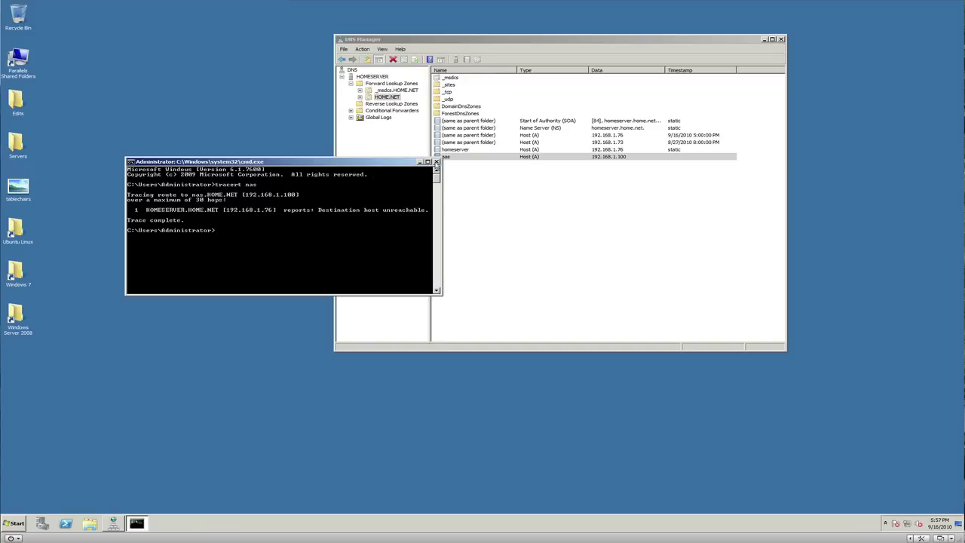
- Close the Command Prompt window and return to DNS Manager
{"action": "left_click", "coordinate": [436, 161]}
{"action": "left_click_drag", "start_coordinate": [532, 39], "coordinate": [399, 78]}
{"action": "left_click", "coordinate": [339, 217]}
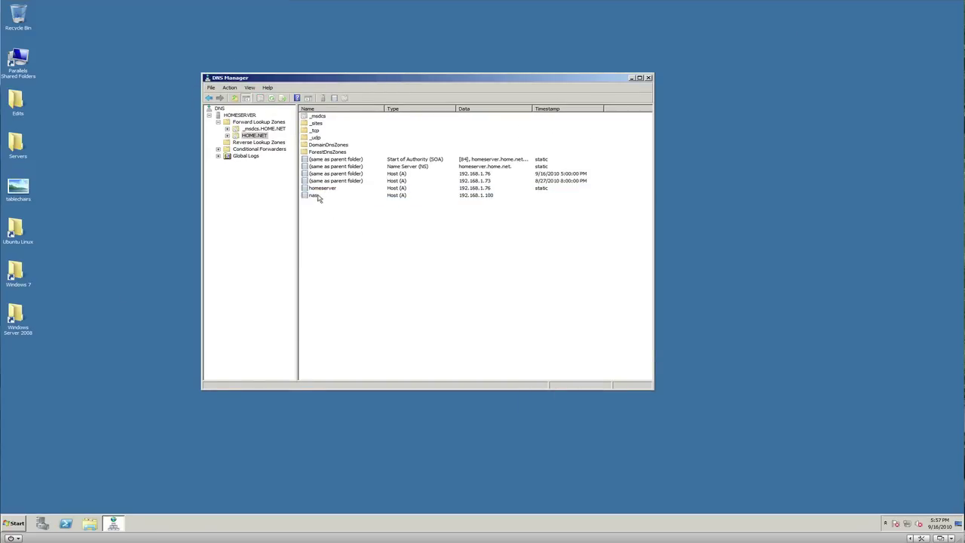
- Delete the nas host record and confirm the deletion
{"action": "right_click", "coordinate": [317, 198]}
{"action": "left_click", "coordinate": [328, 200]}
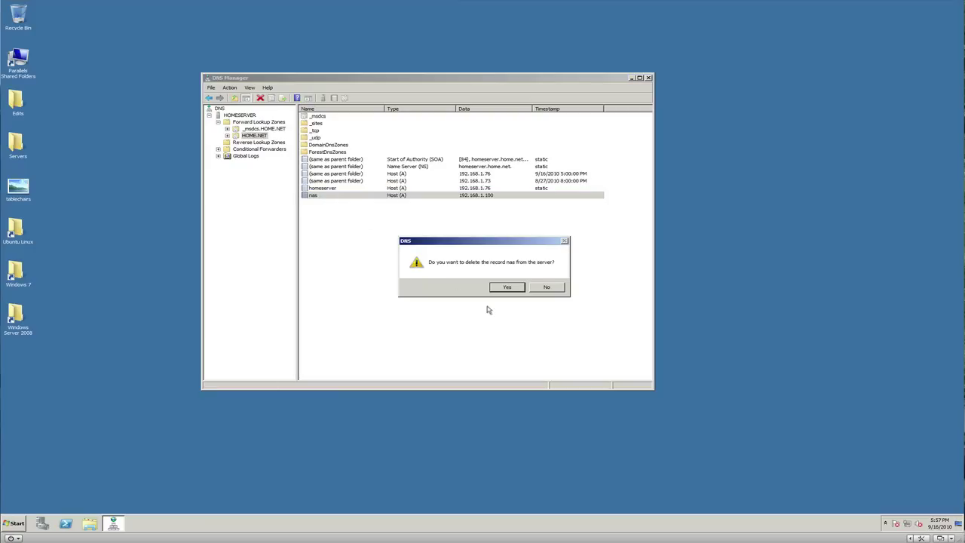
{"action": "left_click", "coordinate": [501, 287]}
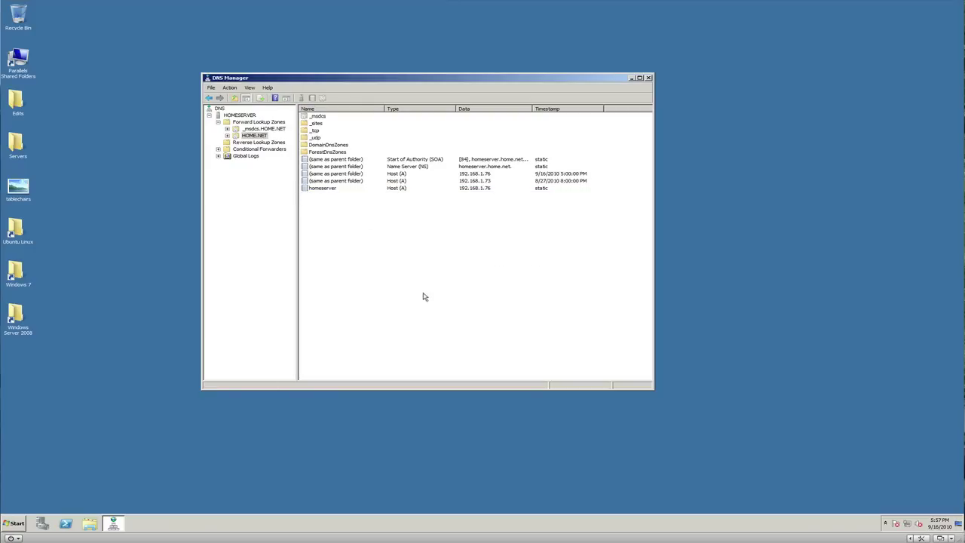